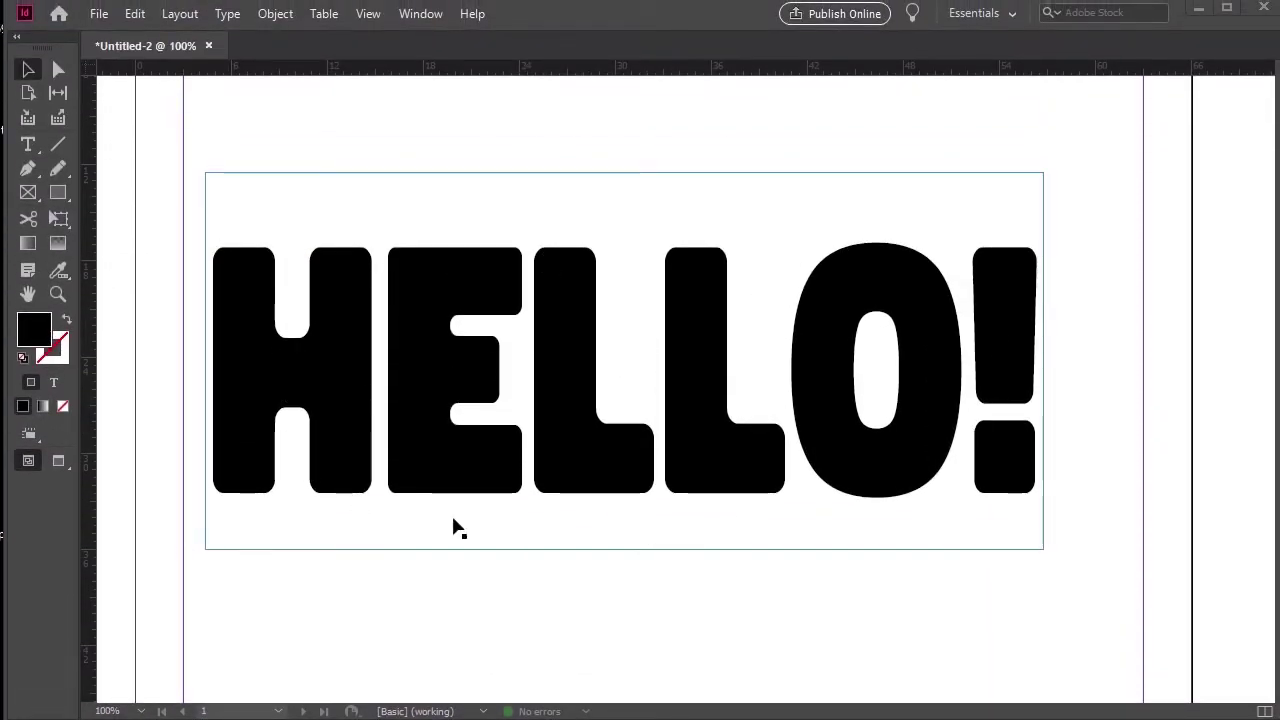
Select the HELLO! text frame and set its background fill to None
{"action": "left_click", "coordinate": [28, 144]}
{"action": "left_click", "coordinate": [30, 78]}
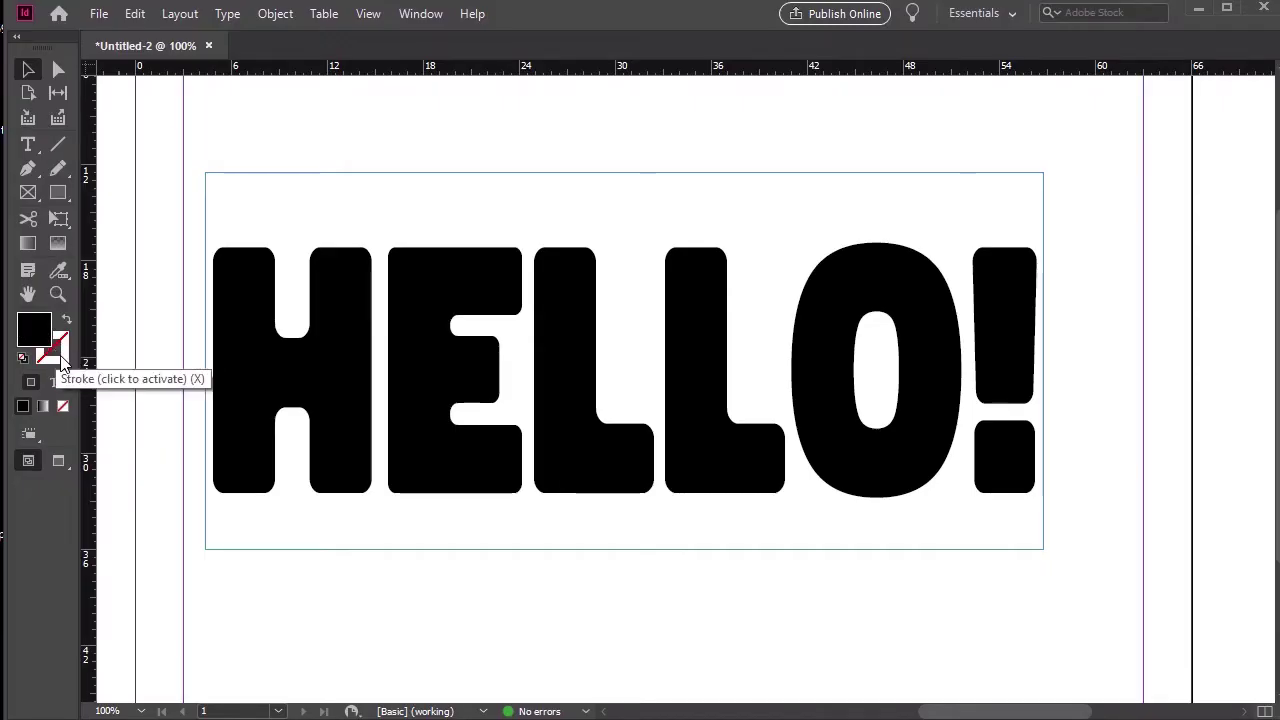
{"action": "left_click", "coordinate": [337, 217]}
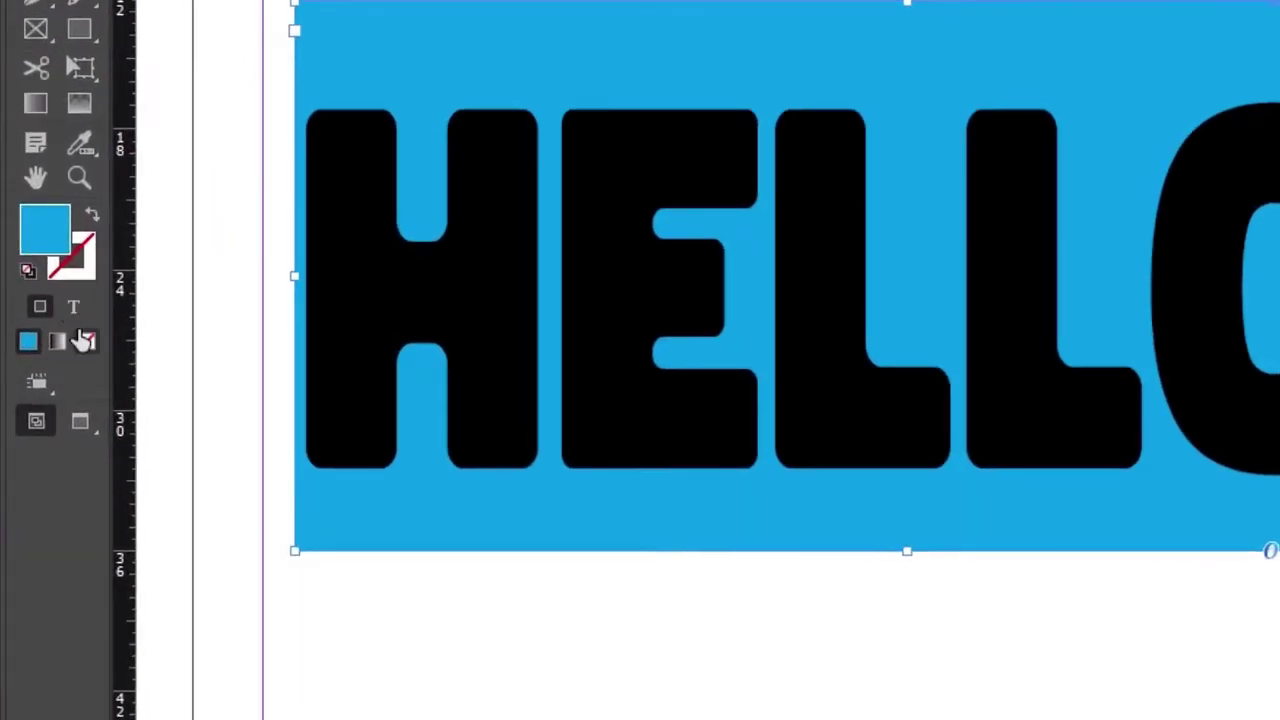
{"action": "left_click", "coordinate": [85, 341]}
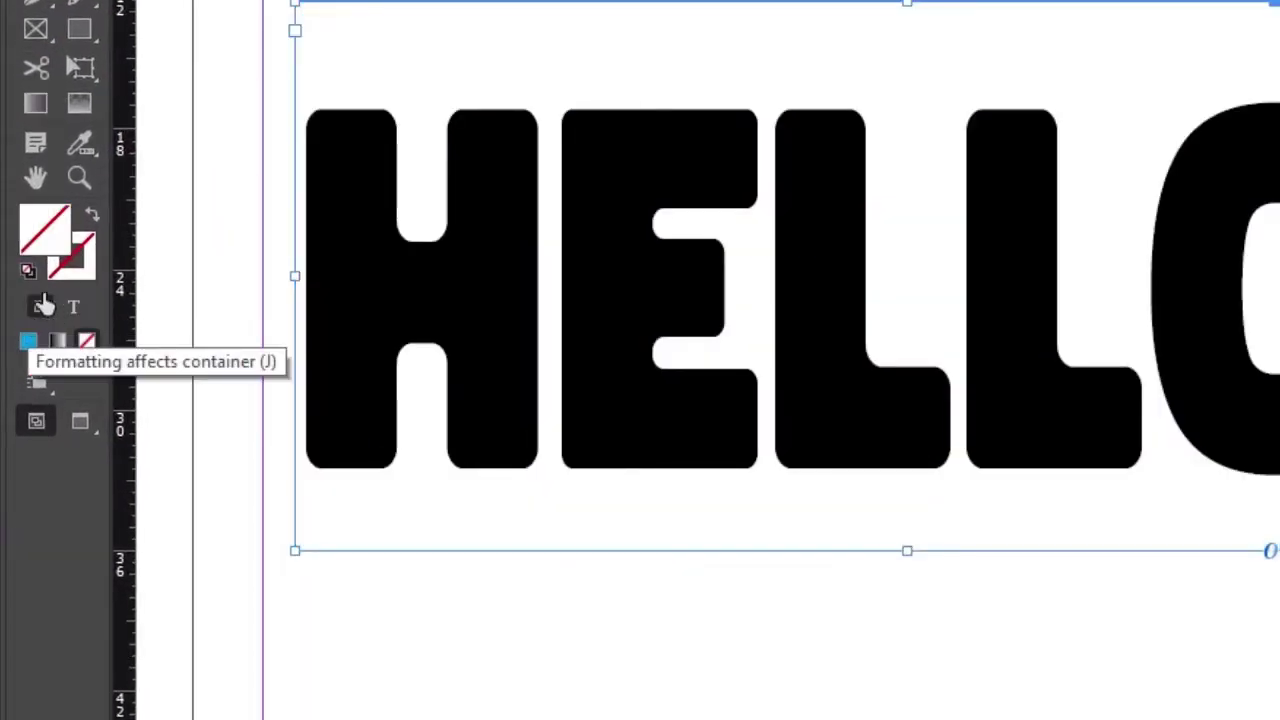
Make colour changes apply to the HELLO! letters instead of the frame
{"action": "left_click", "coordinate": [73, 309]}
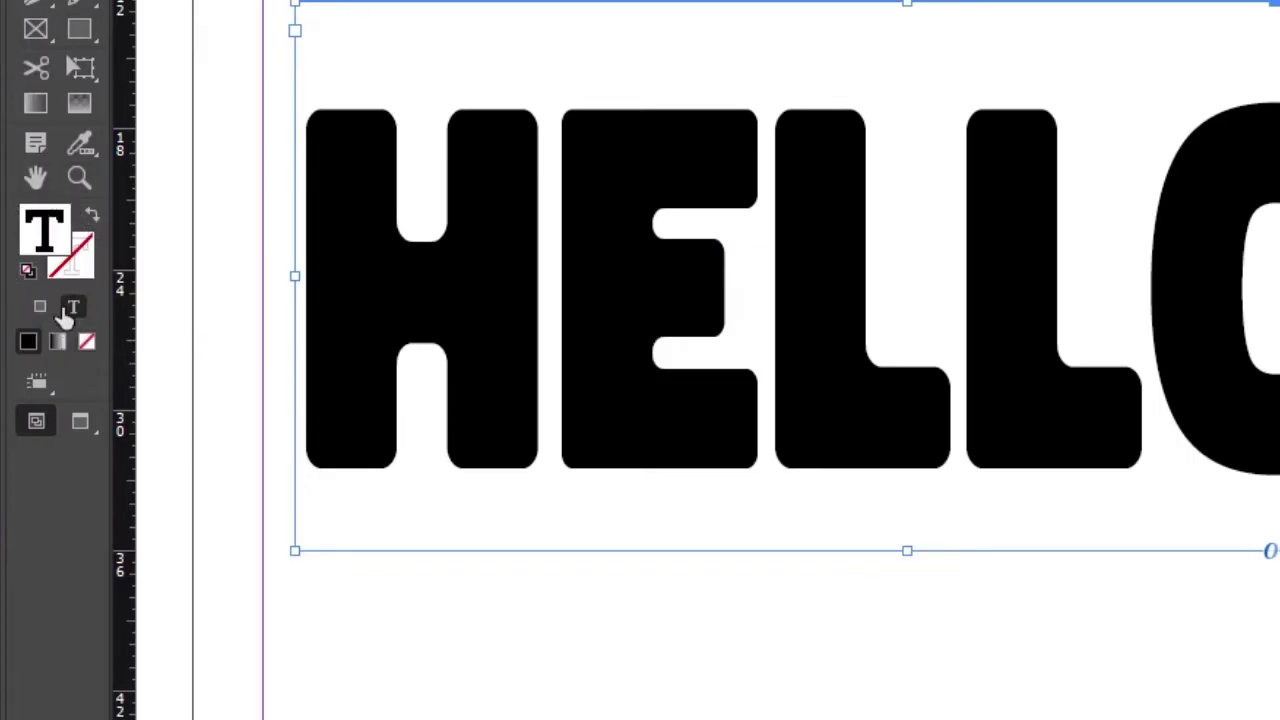
{"action": "left_click", "coordinate": [50, 310]}
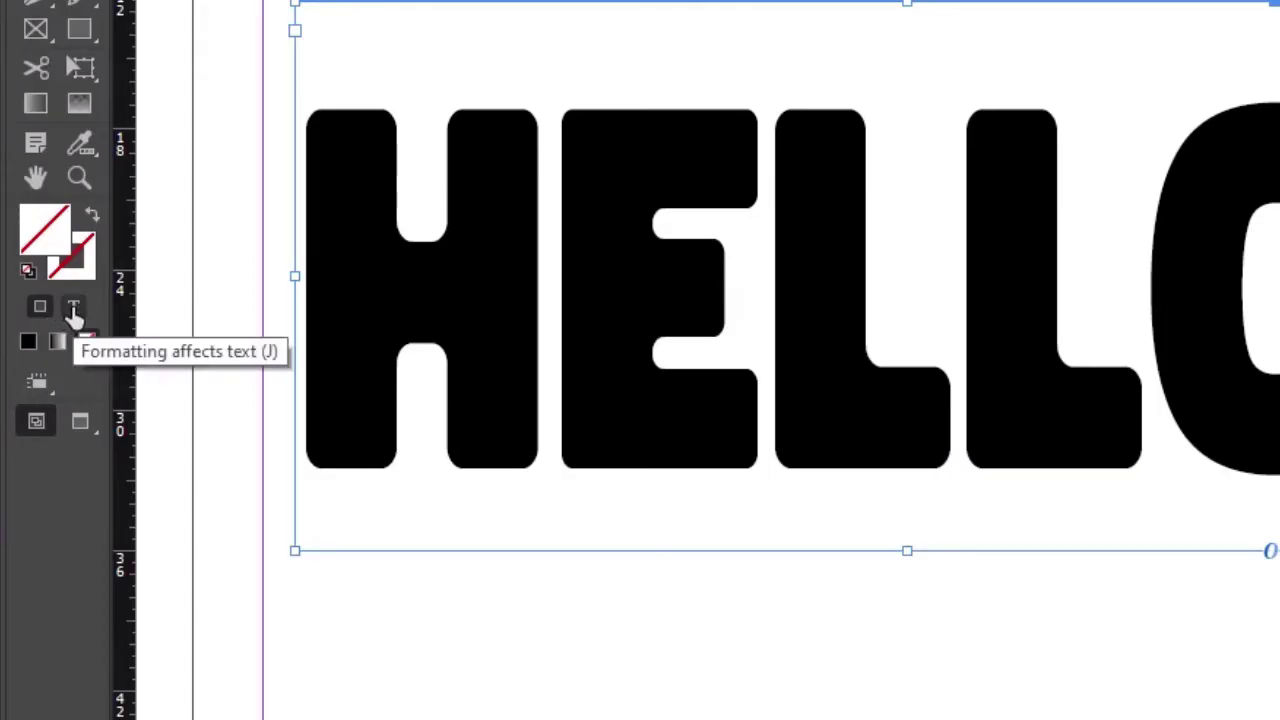
{"action": "left_click", "coordinate": [74, 310]}
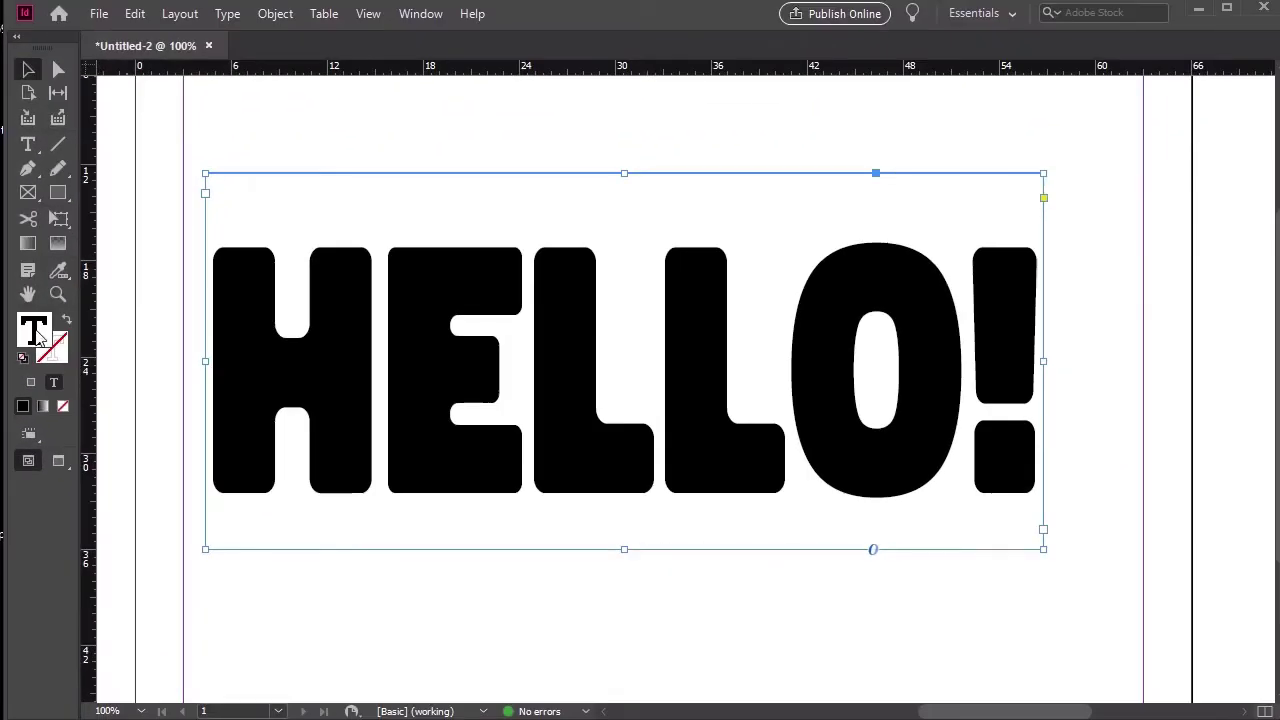
Fill the HELLO! letters with turquoise, hex 00dbe3, from the Color Picker
{"action": "double_click", "coordinate": [36, 333]}
{"action": "left_click_drag", "start_coordinate": [420, 351], "coordinate": [440, 339]}
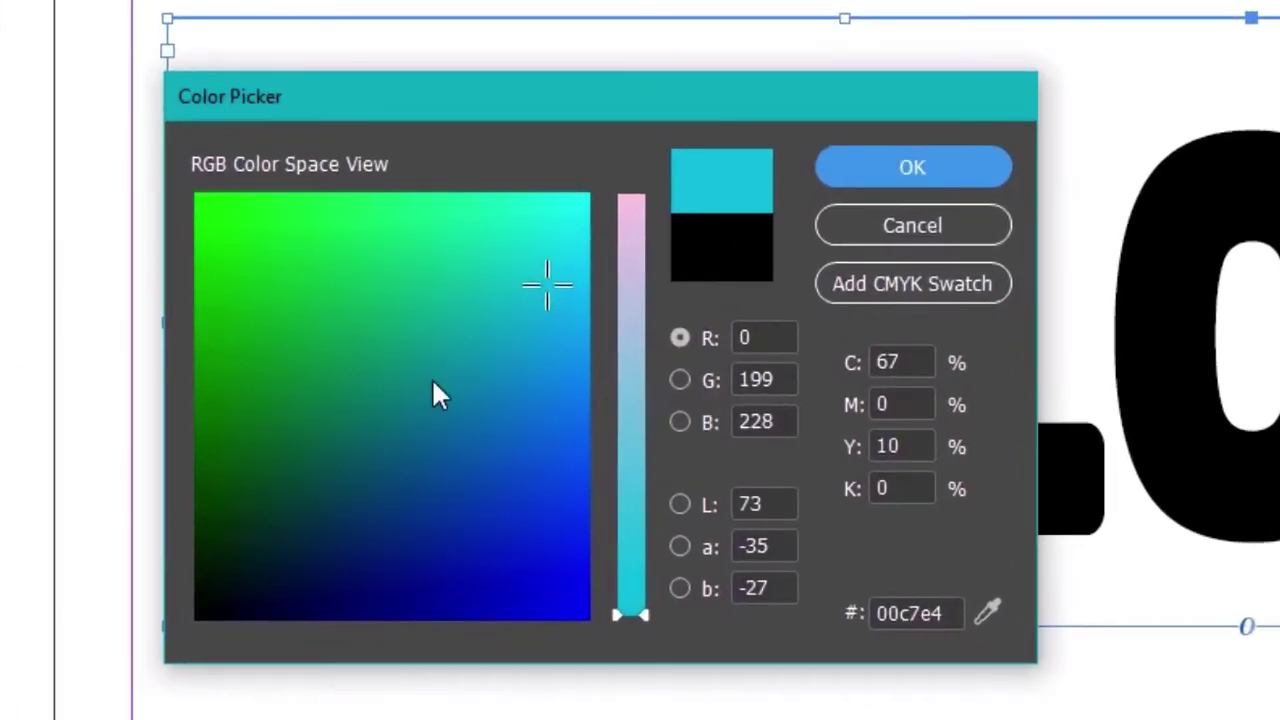
{"action": "mouse_move", "coordinate": [268, 264]}
{"action": "left_mouse_down"}
{"action": "mouse_move", "coordinate": [483, 270]}
{"action": "mouse_move", "coordinate": [545, 253]}
{"action": "left_mouse_up"}
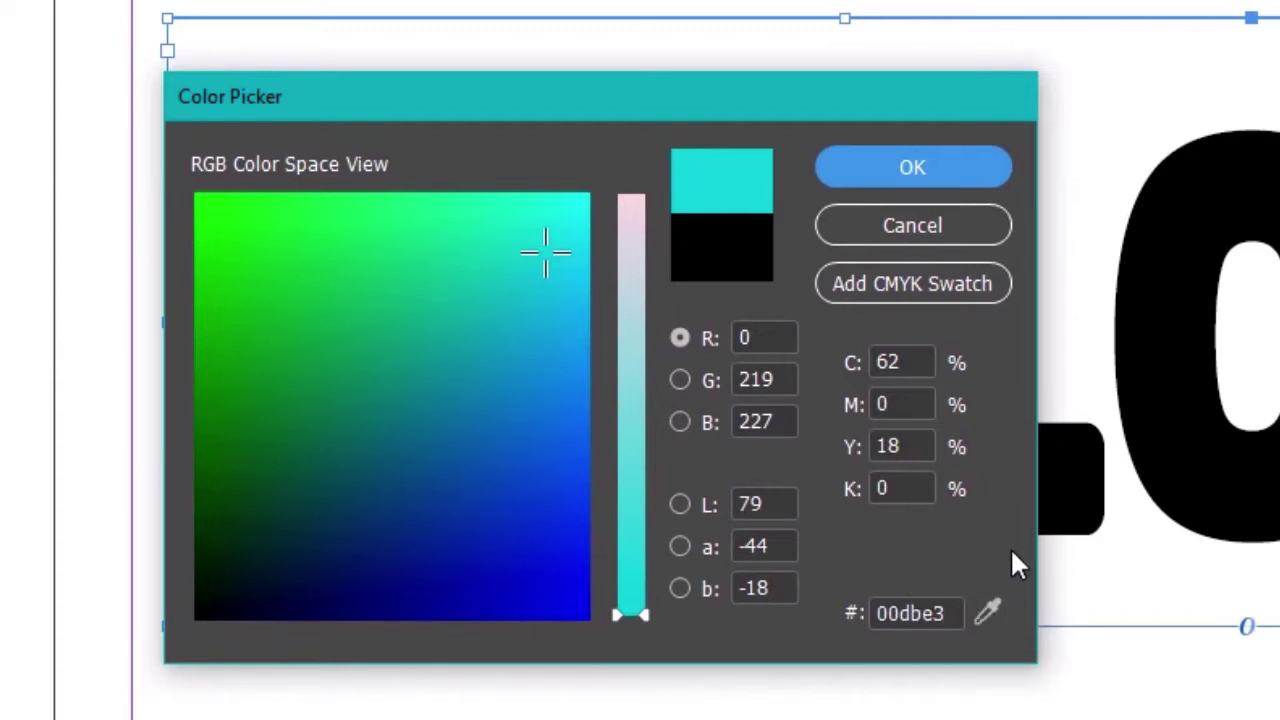
{"action": "left_click", "coordinate": [969, 168]}
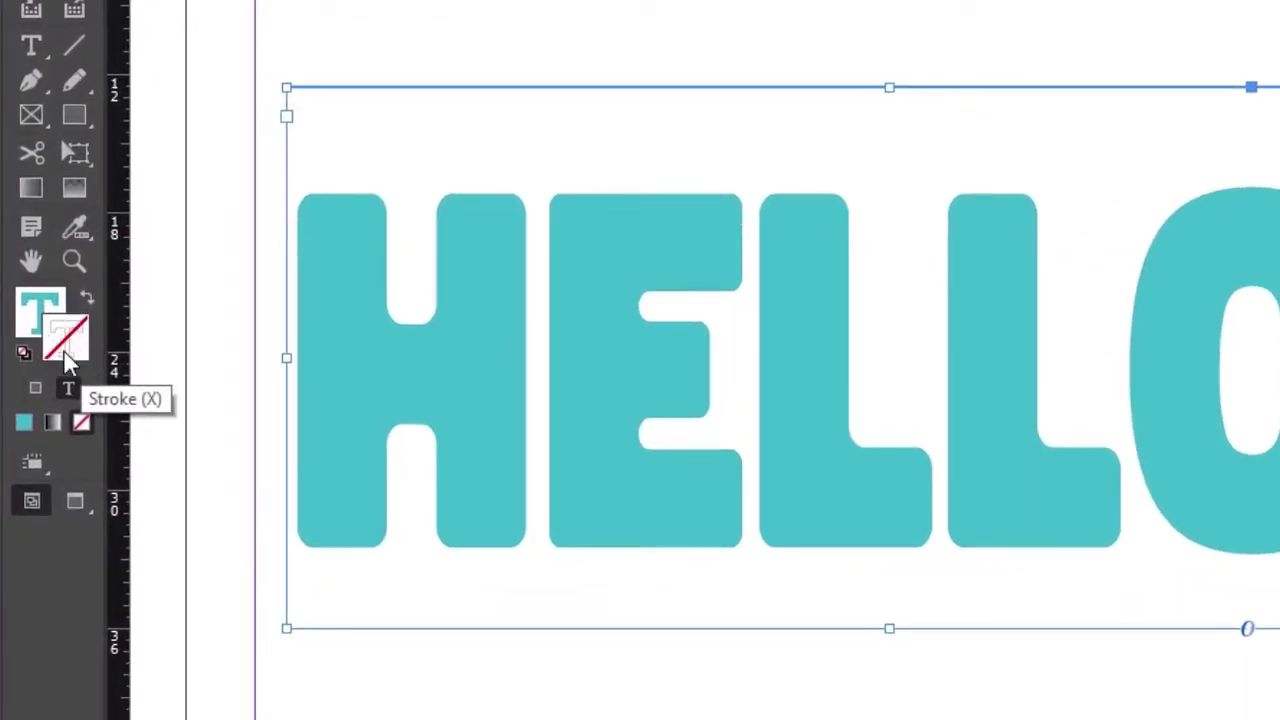
Give the HELLO! letters a thick dark grey-green stroke, hex 4b5a56
{"action": "double_click", "coordinate": [65, 355]}
{"action": "left_click", "coordinate": [438, 444]}
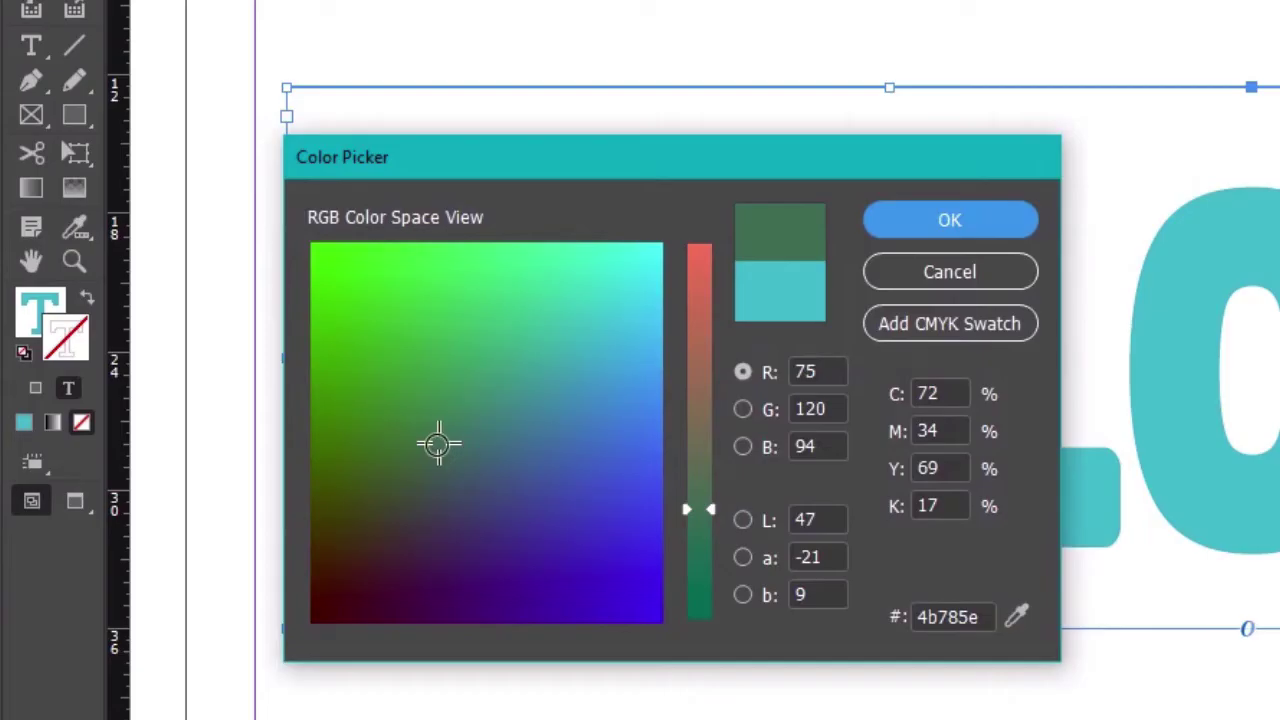
{"action": "left_click_drag", "start_coordinate": [438, 444], "coordinate": [428, 487]}
{"action": "left_click", "coordinate": [951, 212]}
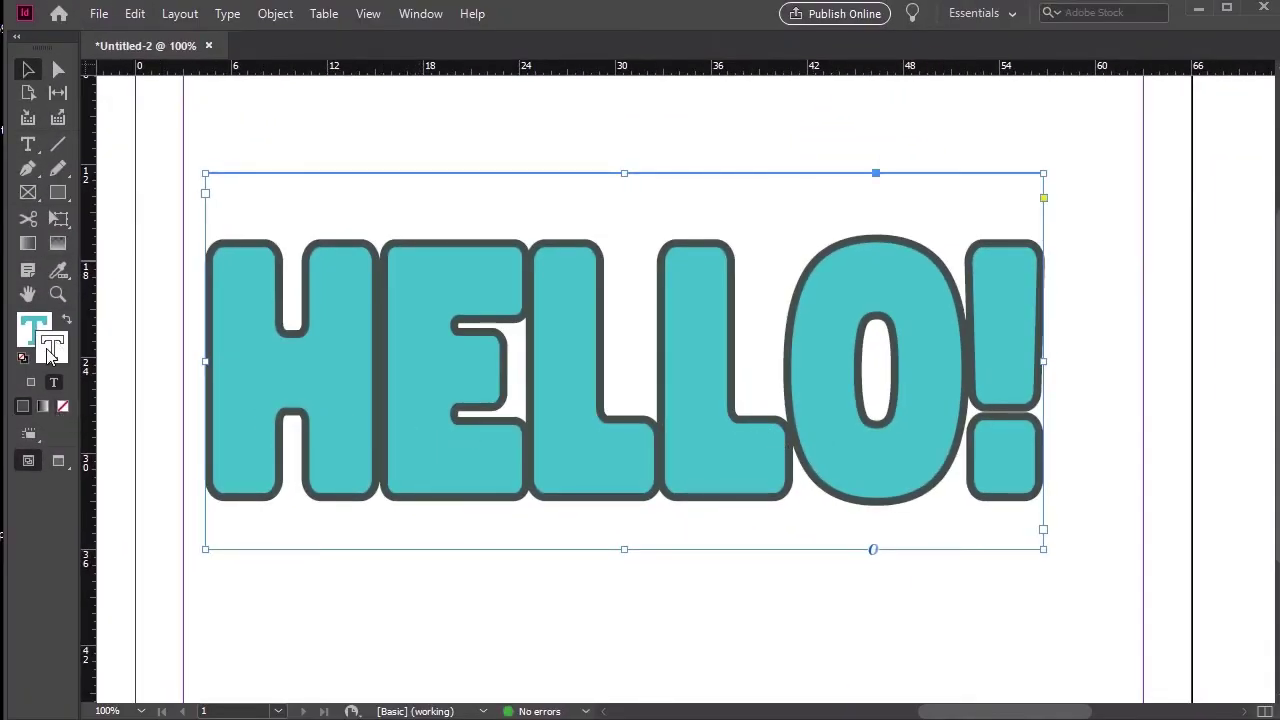
Set the letters' stroke to None, keeping the teal fill after swapping fill and stroke twice
{"action": "left_click", "coordinate": [63, 409]}
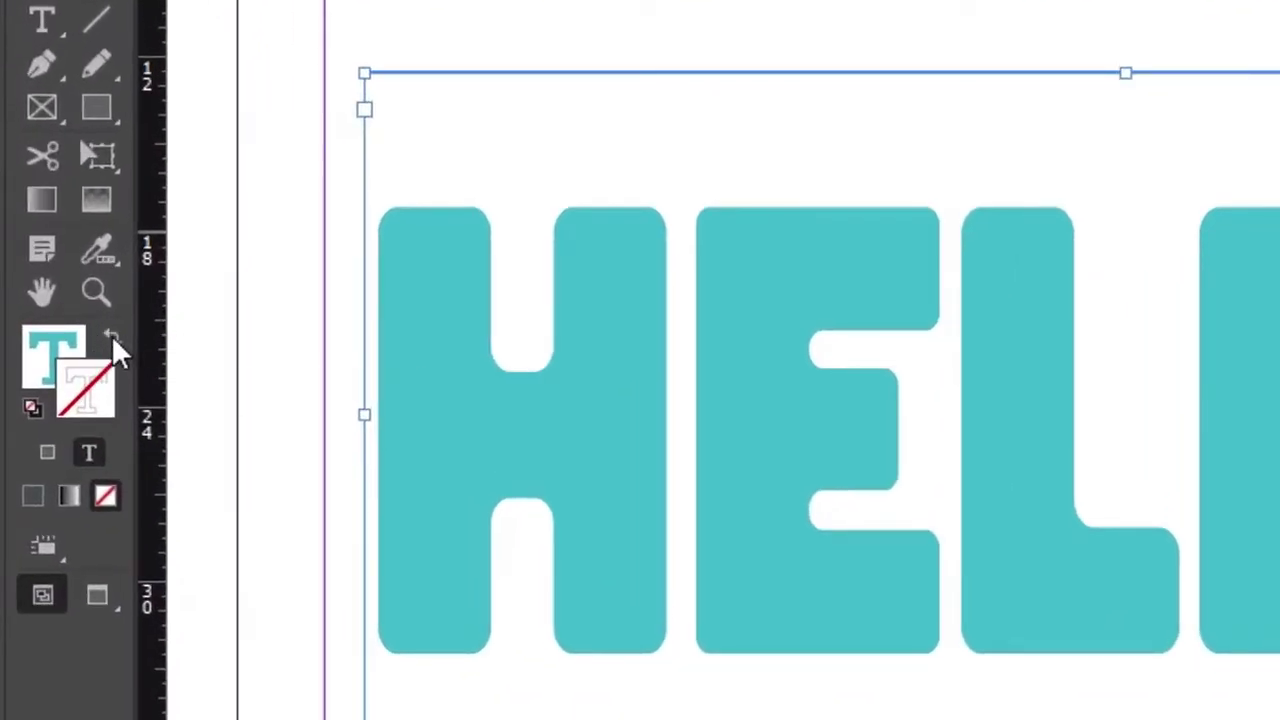
{"action": "left_click", "coordinate": [113, 342]}
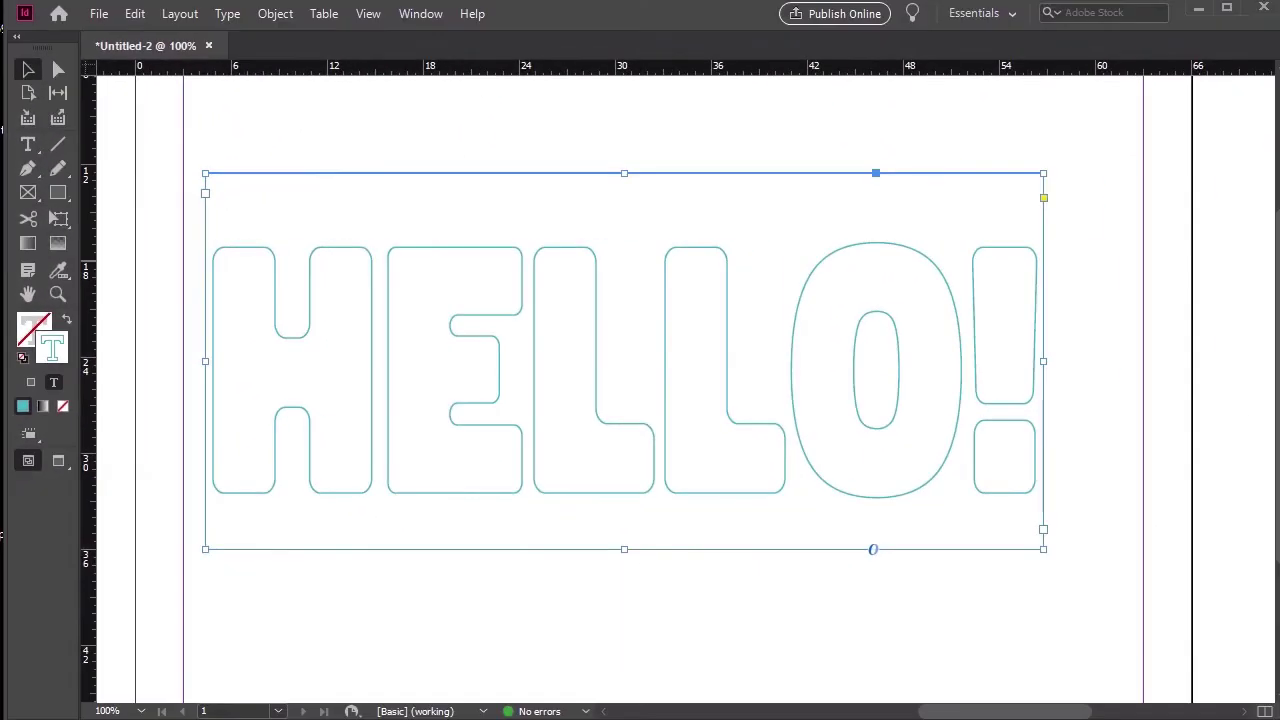
{"action": "left_click", "coordinate": [67, 316]}
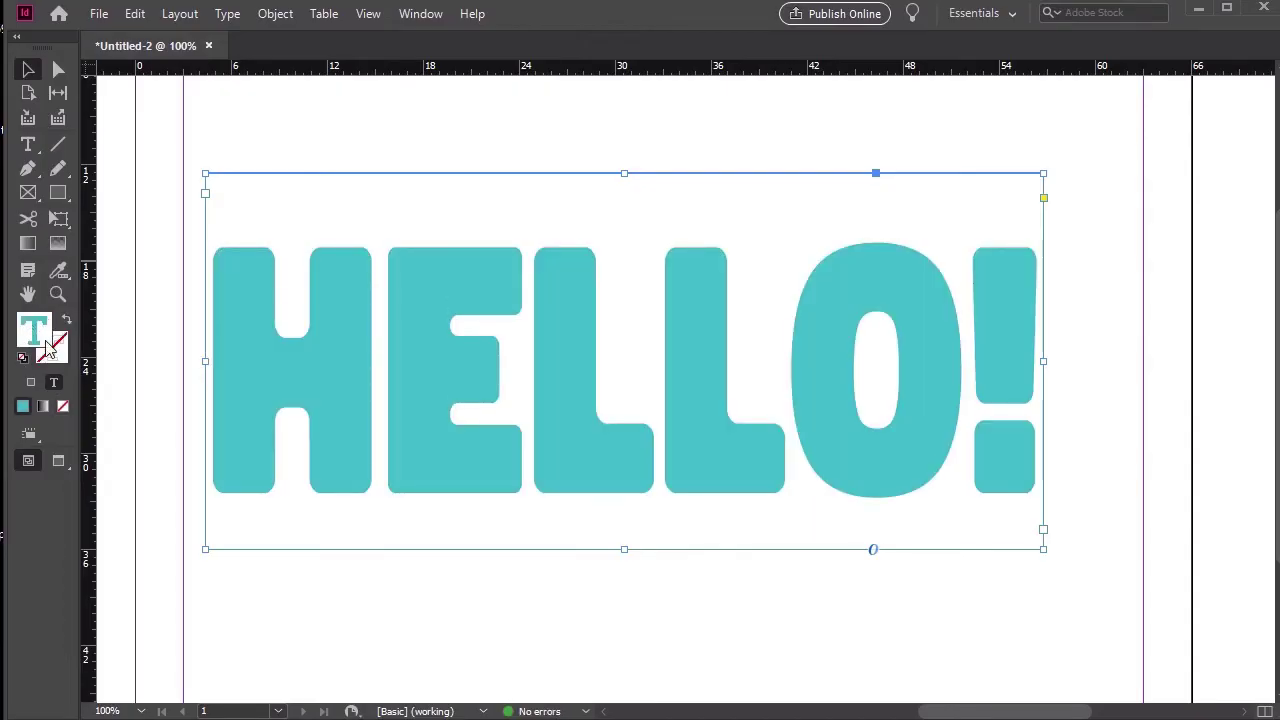
Change the letter fill to a black-to-white linear gradient and place Swatches beside the Gradient panel
{"action": "left_click", "coordinate": [43, 407]}
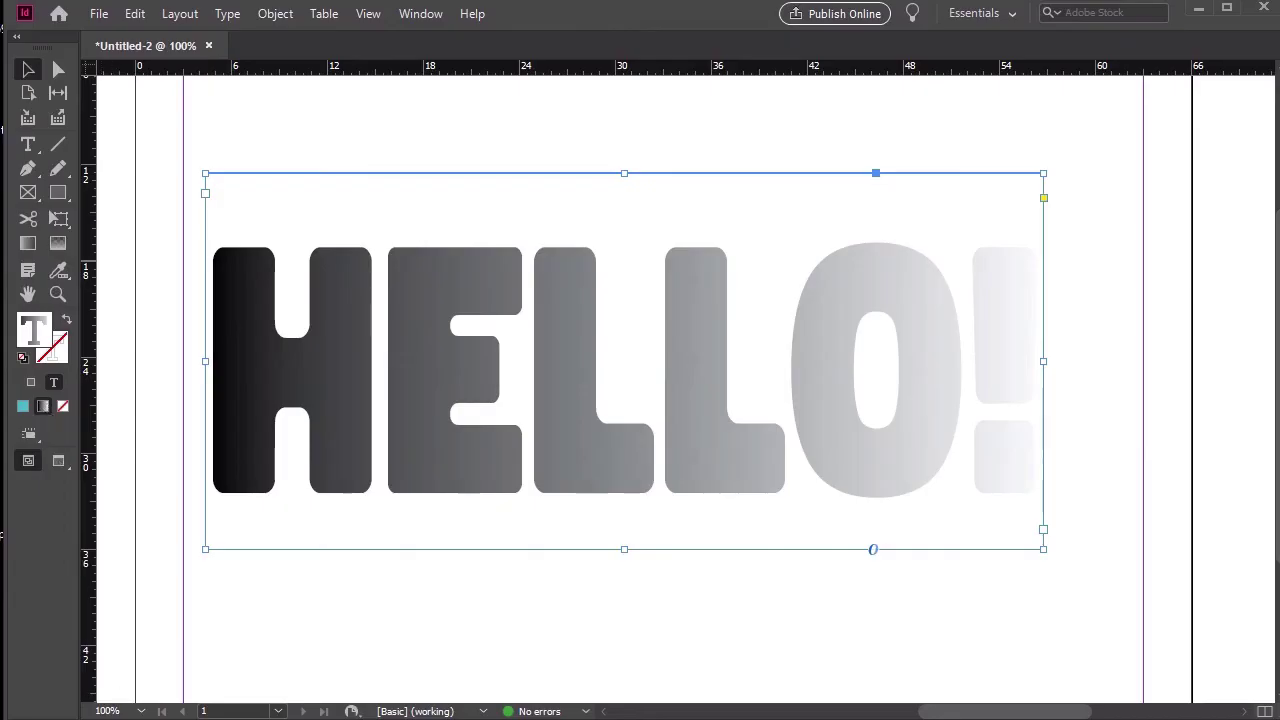
{"action": "double_click", "coordinate": [43, 407]}
{"action": "left_click_drag", "start_coordinate": [270, 551], "coordinate": [276, 380]}
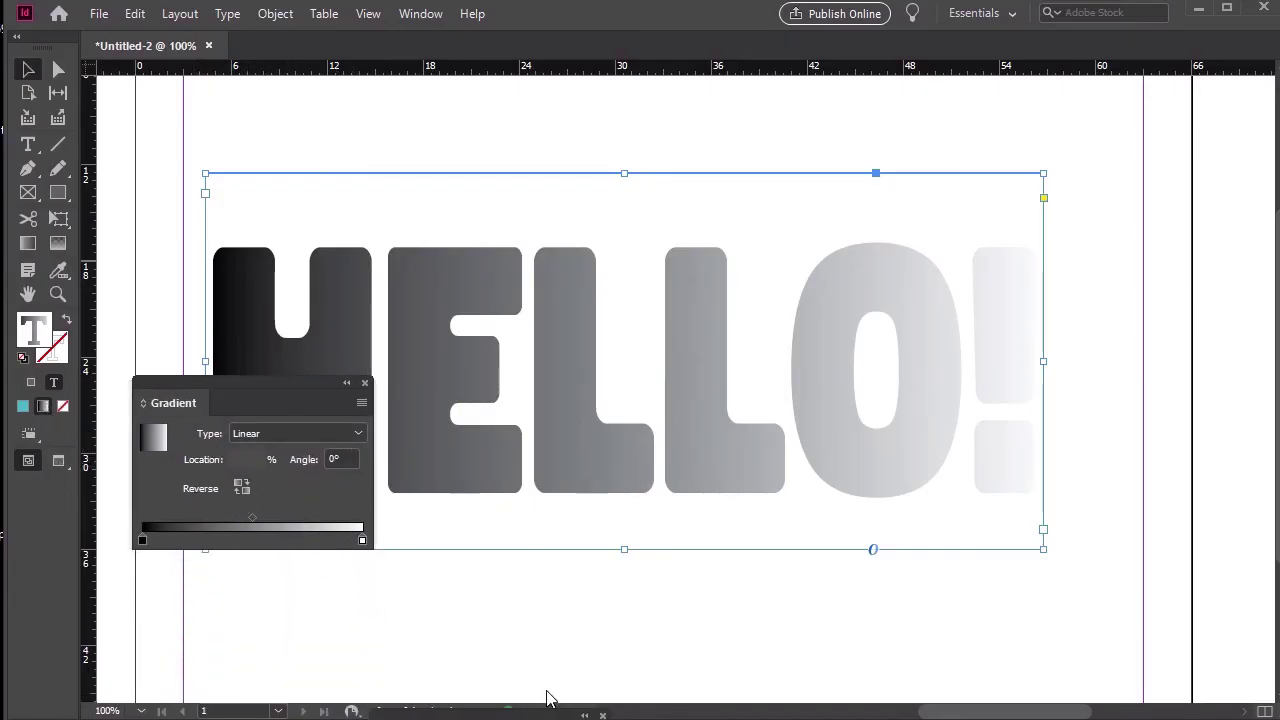
{"action": "key", "text": "F5"}
{"action": "left_click_drag", "start_coordinate": [1000, 292], "coordinate": [906, 305]}
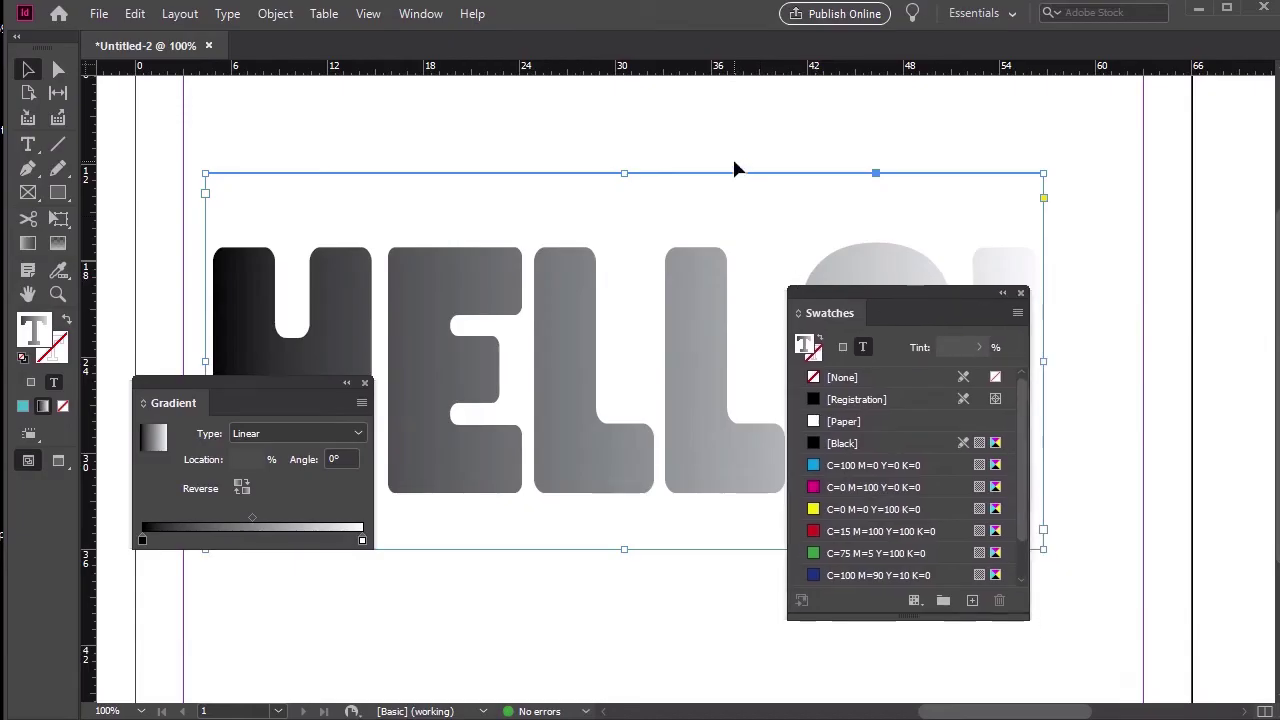
Add the green C=75 M=5 Y=100 K=0 swatch as a stop at about 43.6% on the gradient
{"action": "left_click", "coordinate": [427, 20]}
{"action": "mouse_move", "coordinate": [437, 158]}
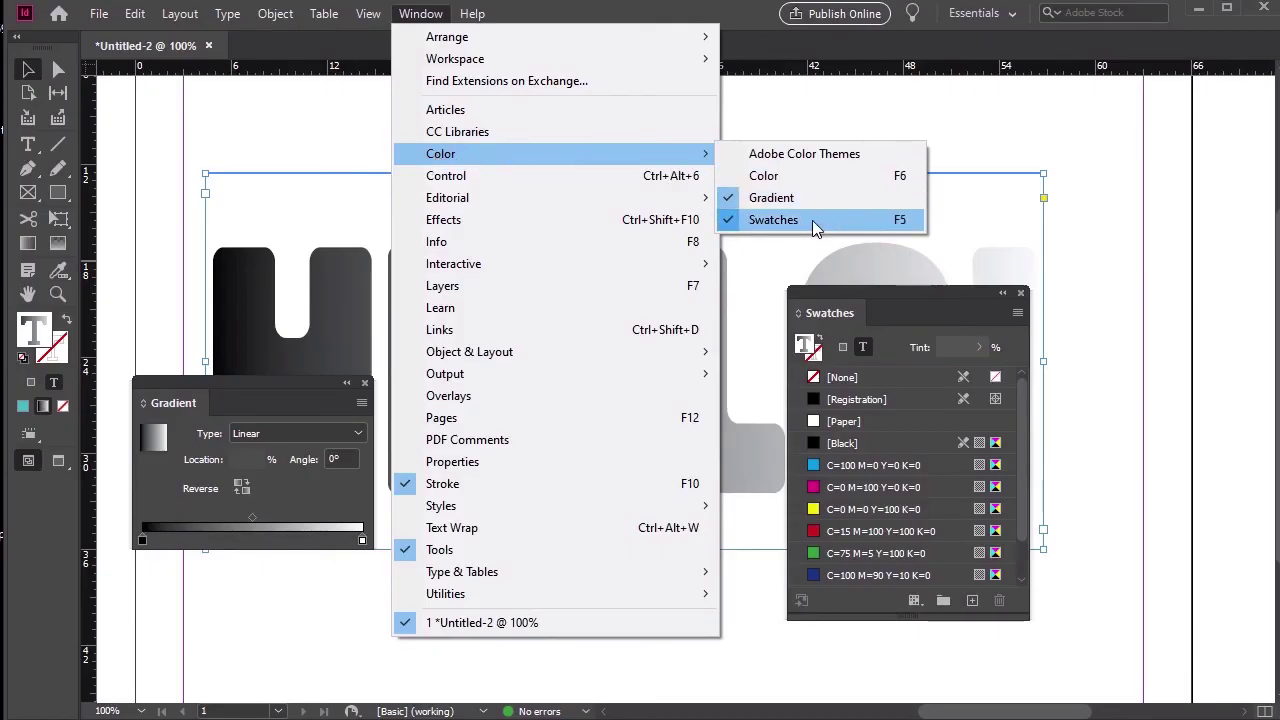
{"action": "left_click", "coordinate": [875, 290]}
{"action": "left_click_drag", "start_coordinate": [884, 289], "coordinate": [771, 324]}
{"action": "mouse_move", "coordinate": [709, 571]}
{"action": "left_mouse_down"}
{"action": "mouse_move", "coordinate": [711, 591]}
{"action": "mouse_move", "coordinate": [240, 540]}
{"action": "left_mouse_up"}
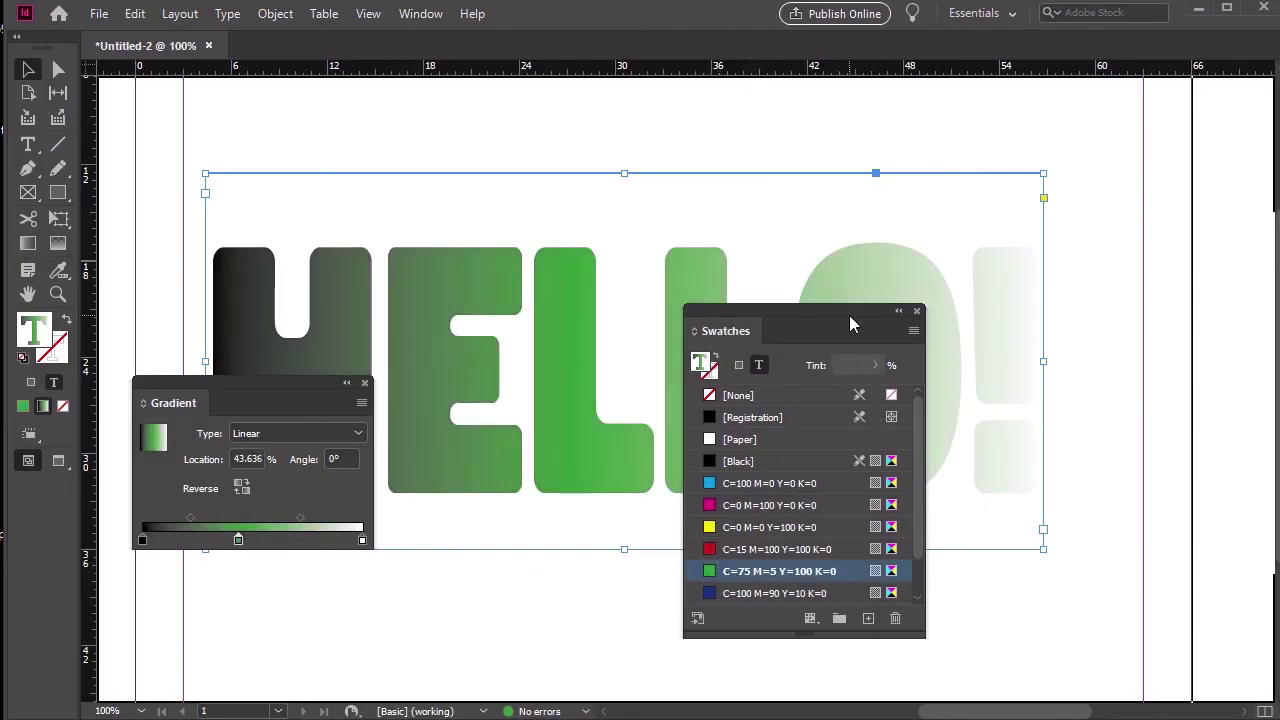
{"action": "left_click_drag", "start_coordinate": [849, 315], "coordinate": [769, 303]}
{"action": "left_click_drag", "start_coordinate": [281, 385], "coordinate": [288, 430]}
{"action": "left_click", "coordinate": [478, 588]}
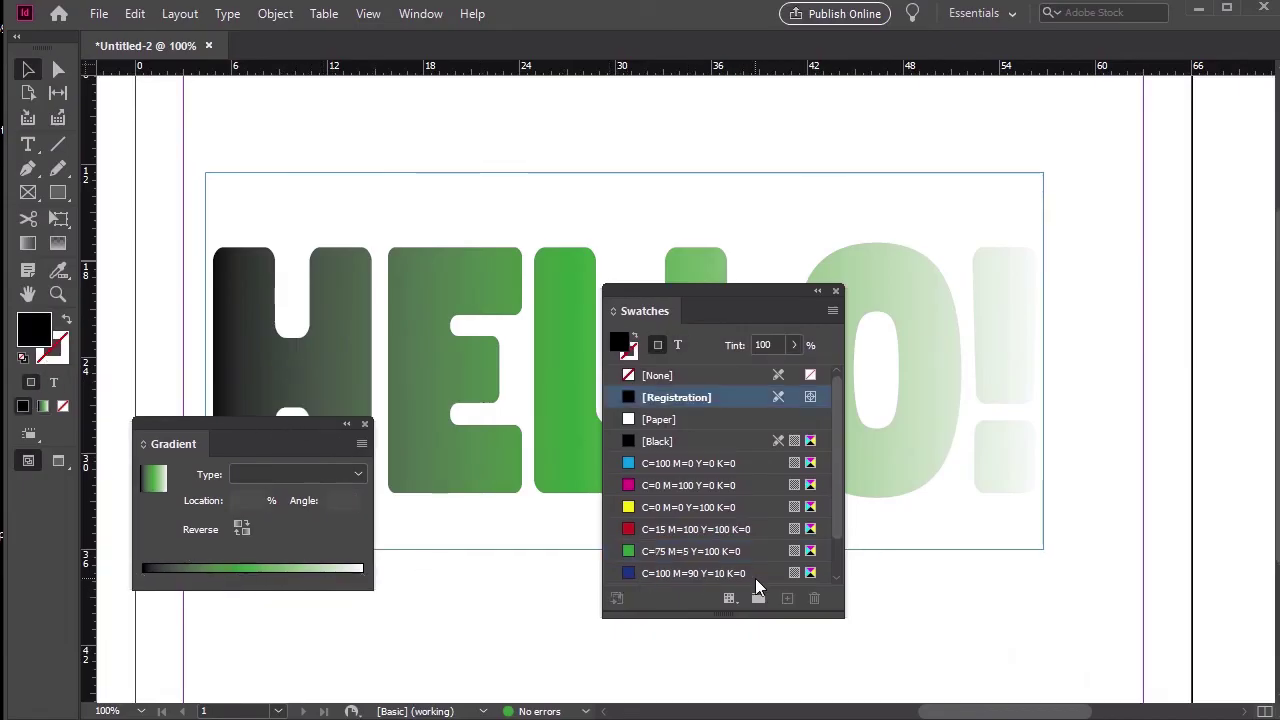
Duplicate the yellow swatch and raise its Magenta to 76, making orange C=0 M=76 Y=100 K=0
{"action": "left_click", "coordinate": [688, 508]}
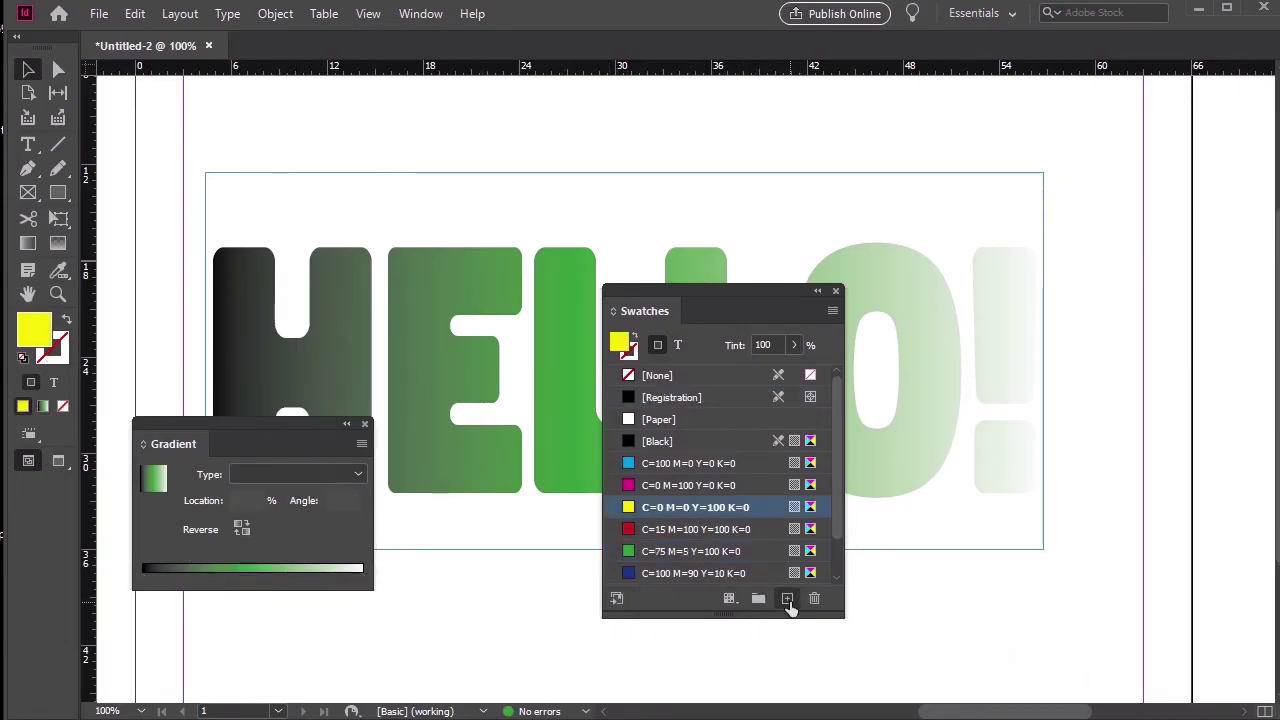
{"action": "left_click", "coordinate": [788, 599]}
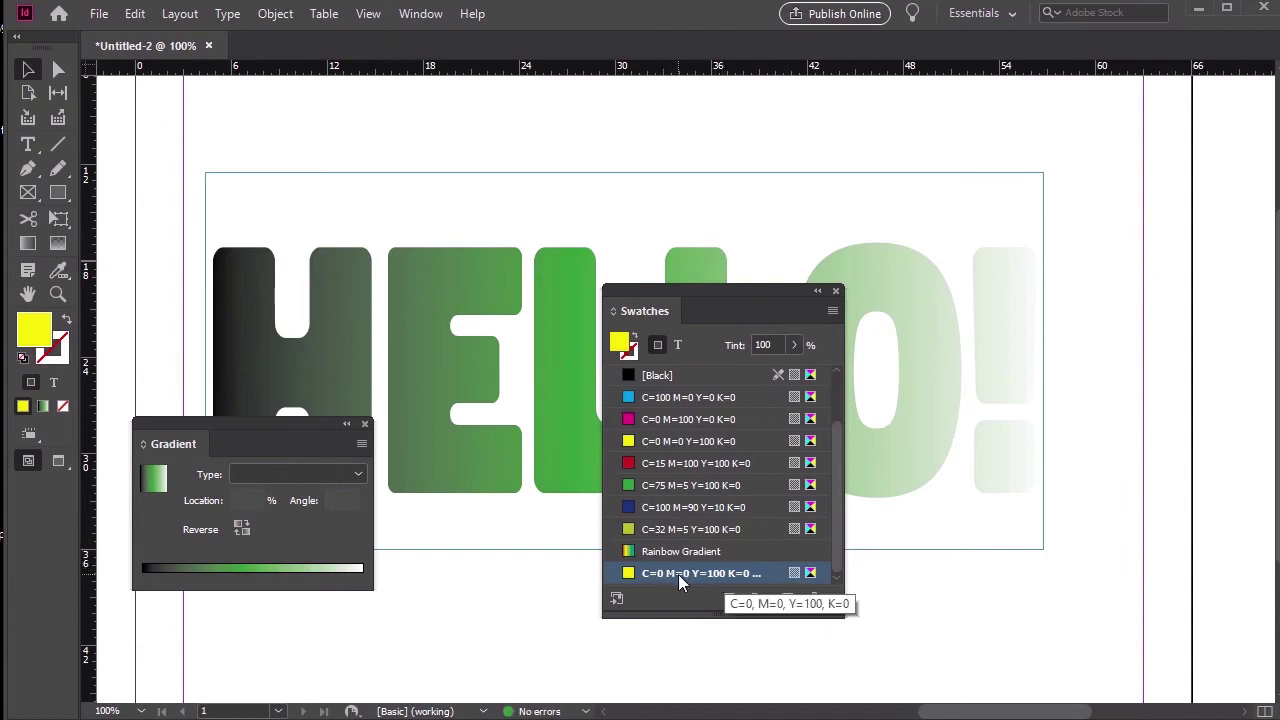
{"action": "double_click", "coordinate": [628, 574]}
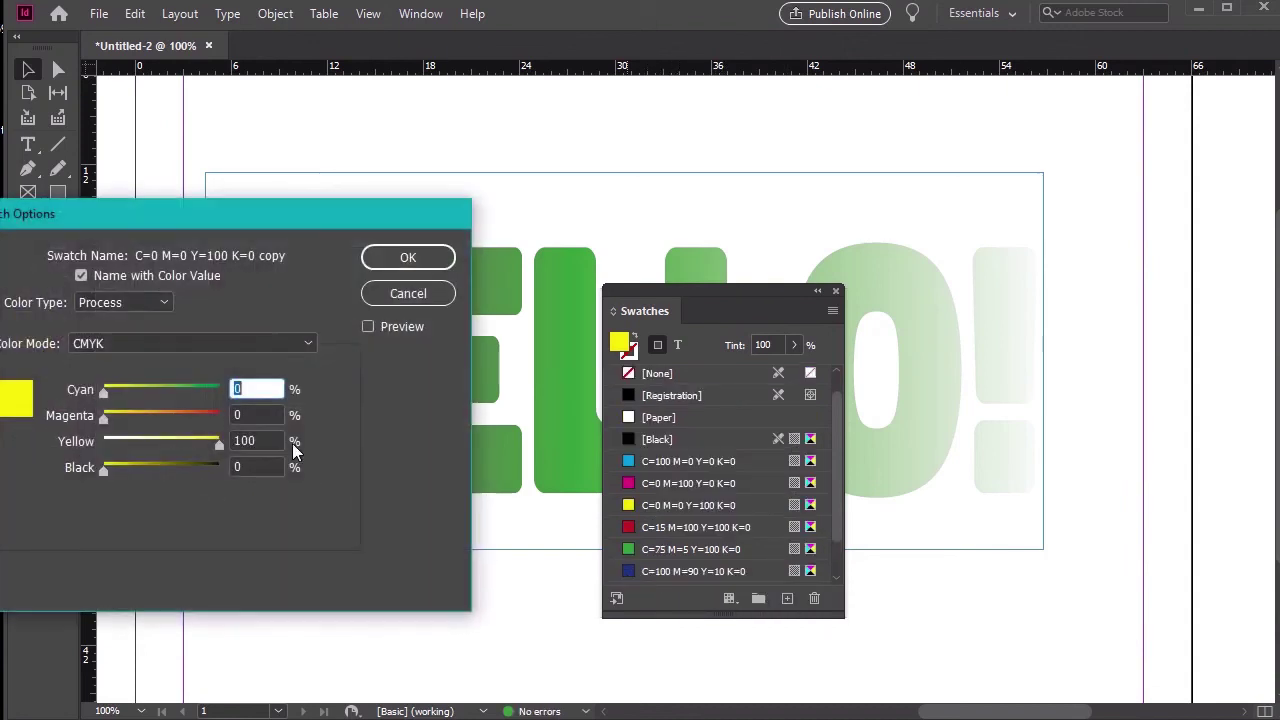
{"action": "left_click_drag", "start_coordinate": [134, 418], "coordinate": [192, 418]}
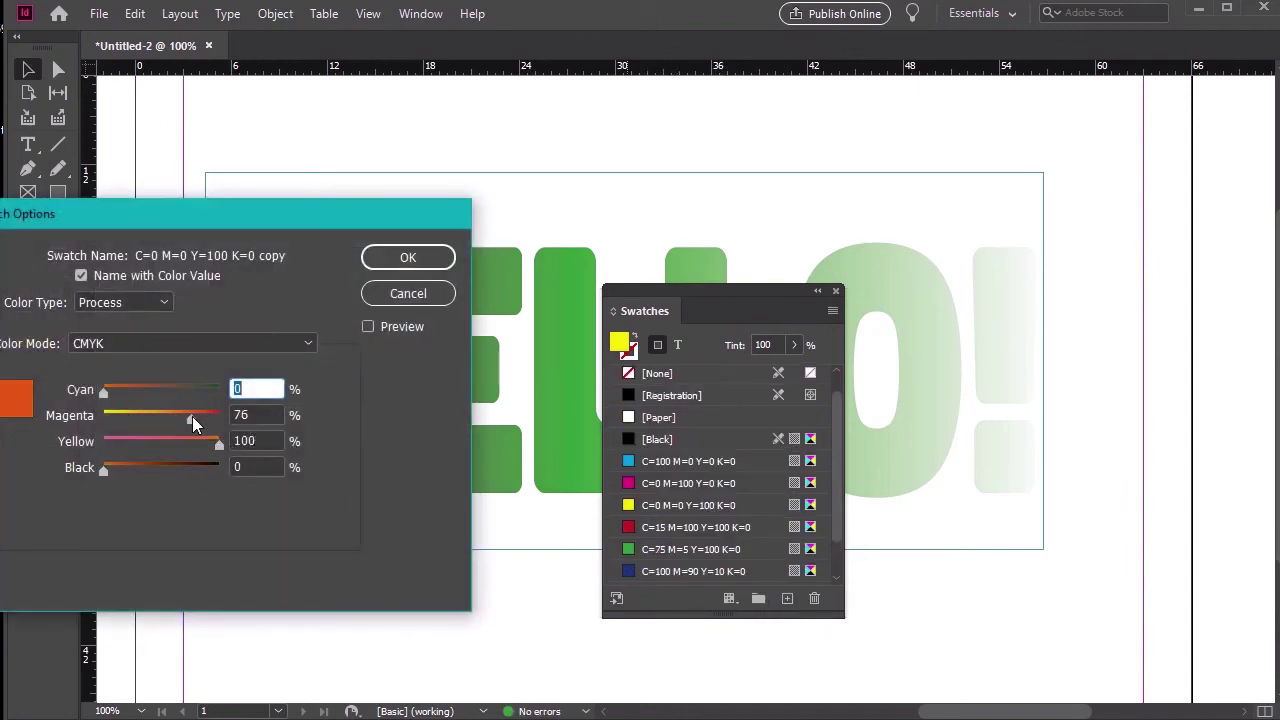
{"action": "left_click", "coordinate": [415, 259]}
{"action": "scroll", "coordinate": [692, 530], "scroll_direction": "down", "scroll_amount": 3}
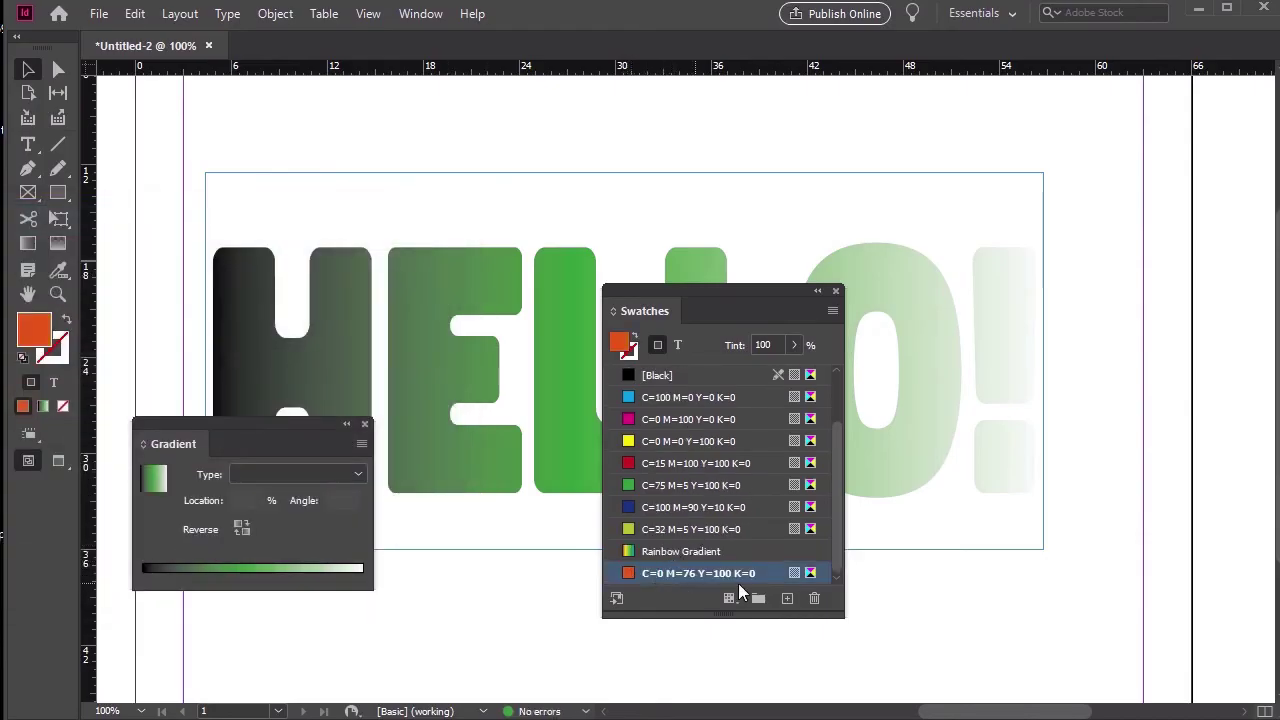
Fill the HELLO text with the Rainbow Gradient swatch after trying red, green and yellow
{"action": "left_click_drag", "start_coordinate": [733, 300], "coordinate": [900, 344]}
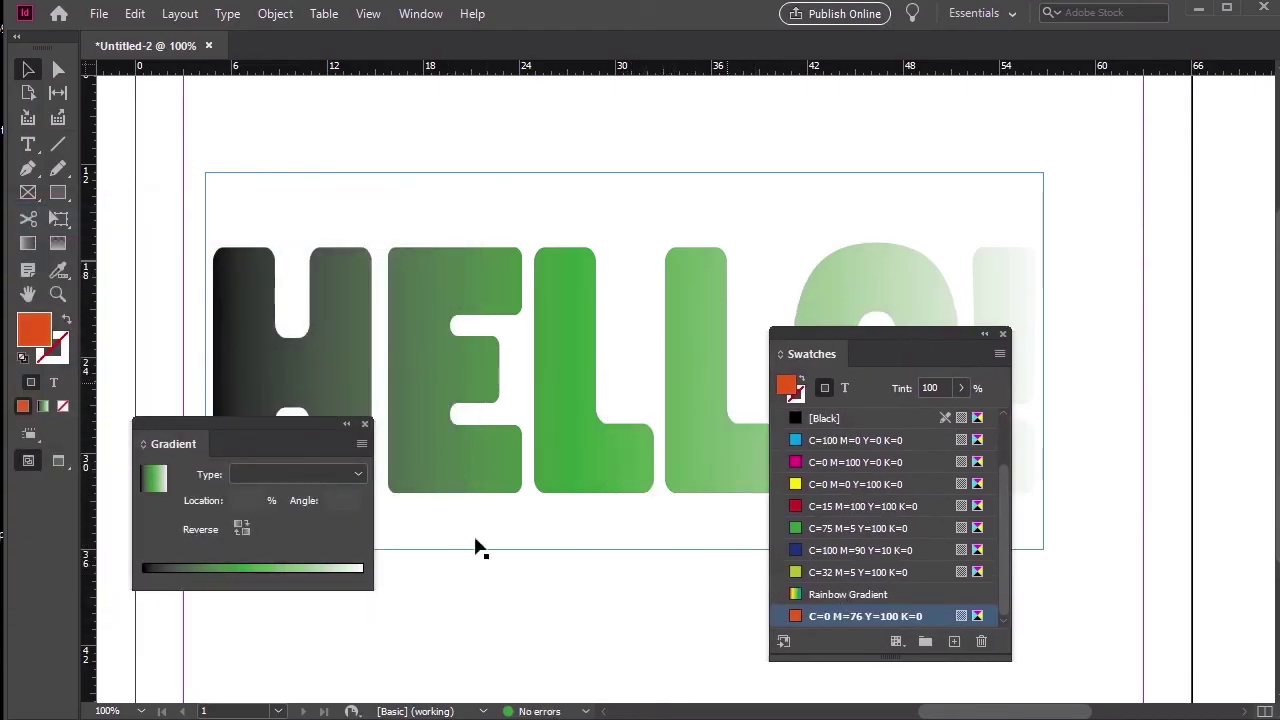
{"action": "left_click", "coordinate": [480, 437]}
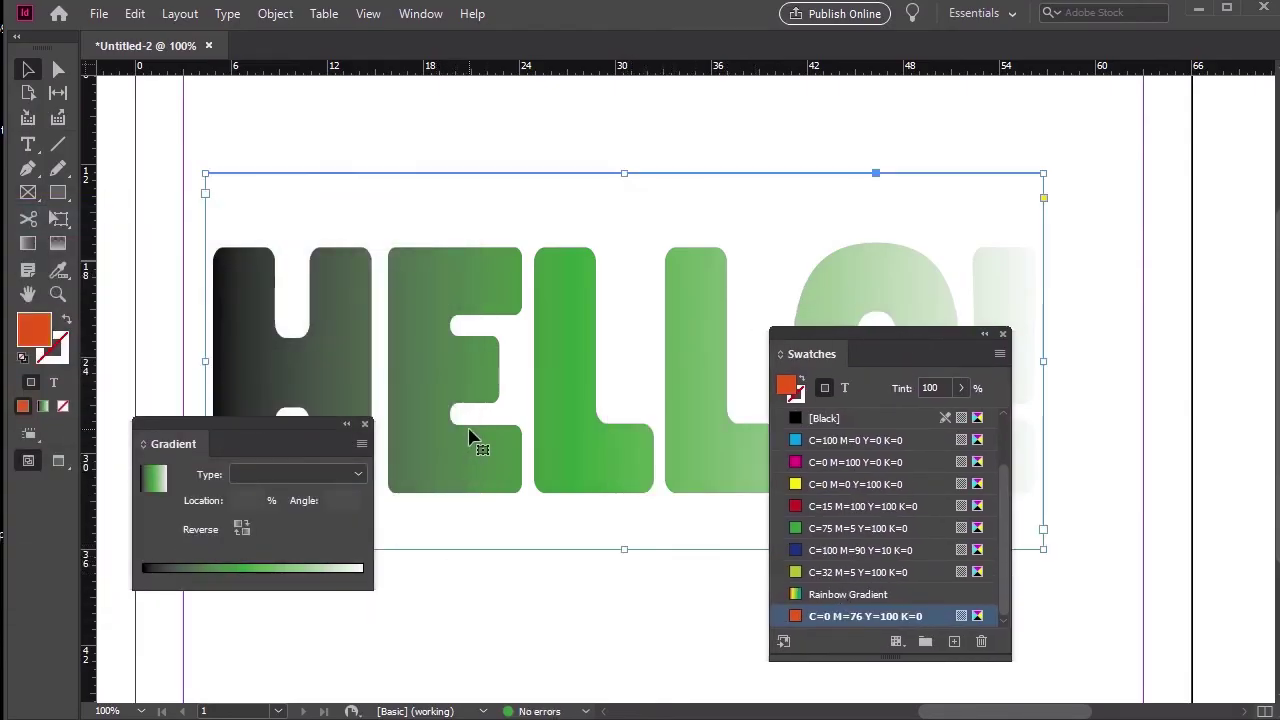
{"action": "left_click", "coordinate": [54, 382]}
{"action": "left_click", "coordinate": [817, 574]}
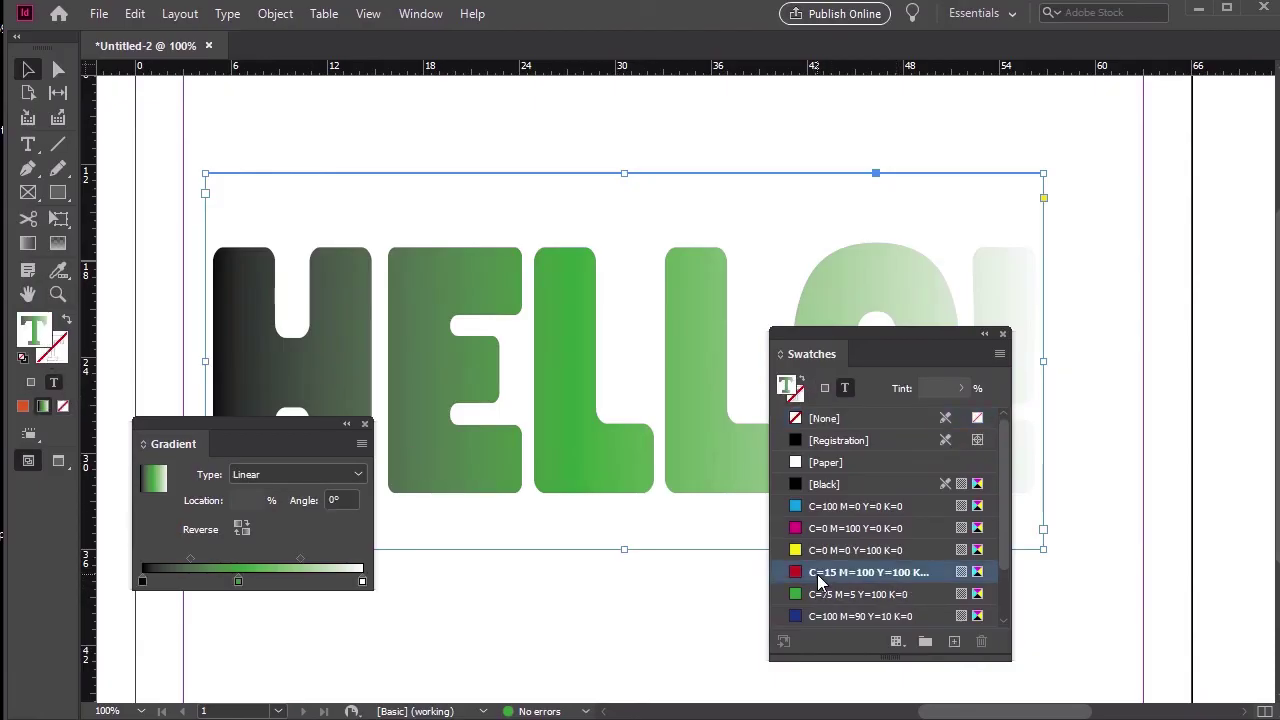
{"action": "scroll", "coordinate": [833, 598], "scroll_direction": "down", "scroll_amount": 1}
{"action": "left_click", "coordinate": [842, 570]}
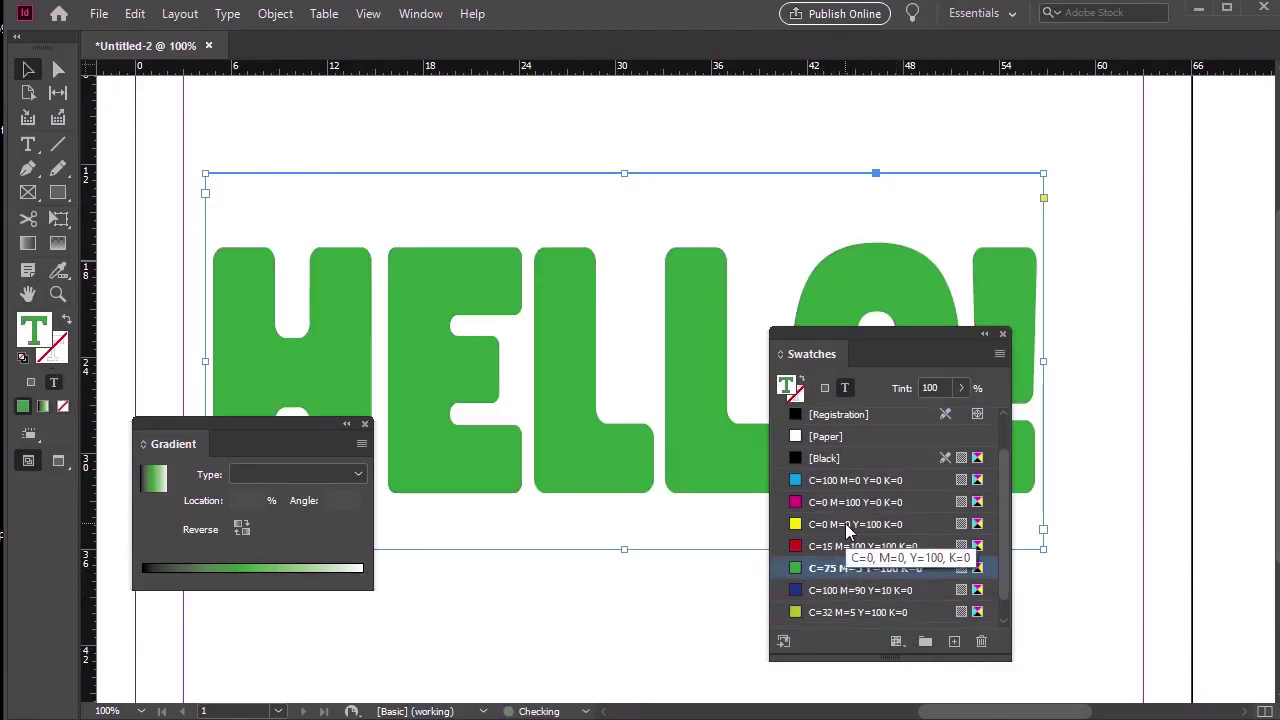
{"action": "left_click", "coordinate": [845, 523]}
{"action": "scroll", "coordinate": [845, 500], "scroll_direction": "down", "scroll_amount": 2}
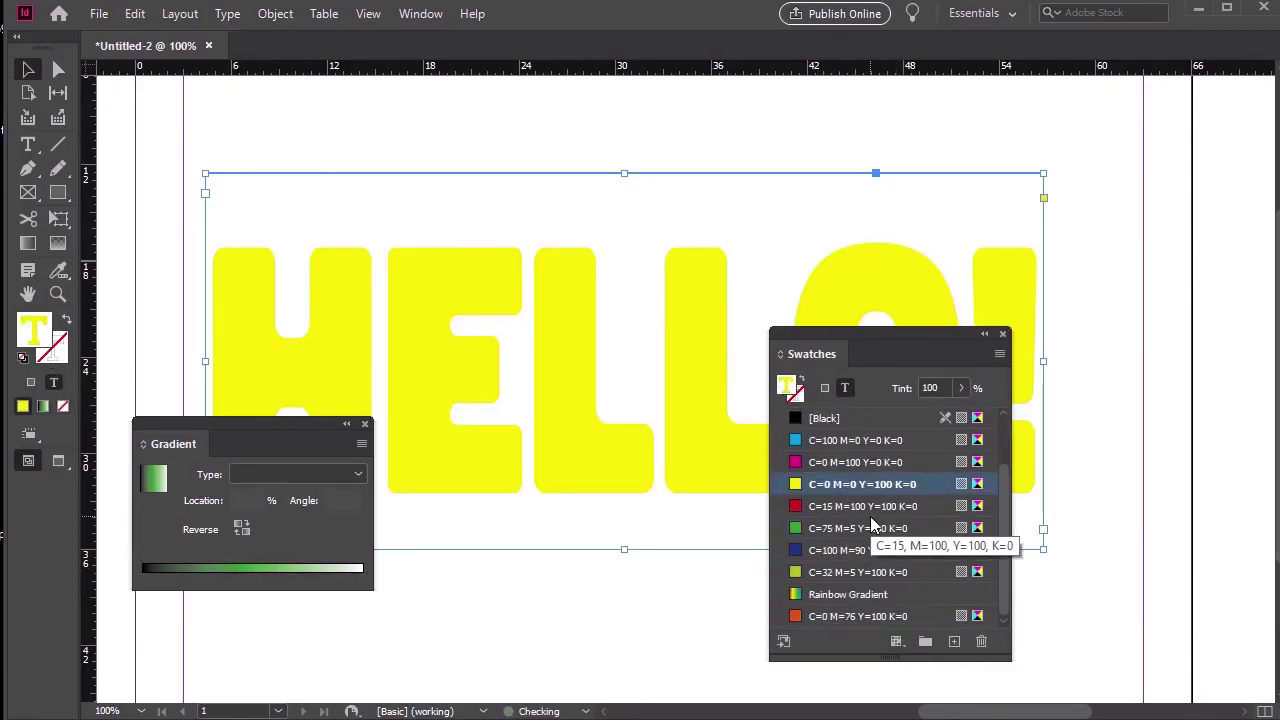
{"action": "left_click", "coordinate": [833, 595]}
Move the gradient's yellow stop to about 26.8%
{"action": "left_click_drag", "start_coordinate": [909, 336], "coordinate": [1095, 472]}
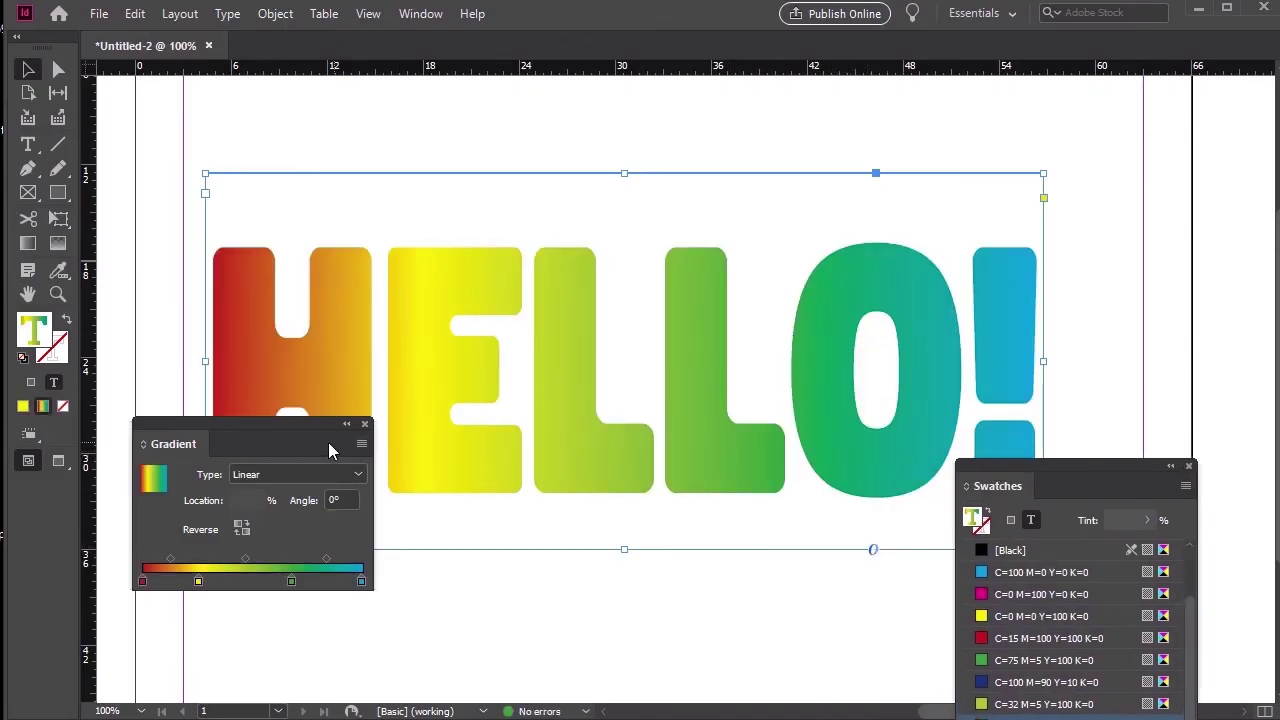
{"action": "left_click_drag", "start_coordinate": [290, 437], "coordinate": [309, 281]}
{"action": "mouse_move", "coordinate": [217, 427]}
{"action": "left_mouse_down"}
{"action": "mouse_move", "coordinate": [243, 427]}
{"action": "mouse_move", "coordinate": [221, 427]}
{"action": "left_mouse_up"}
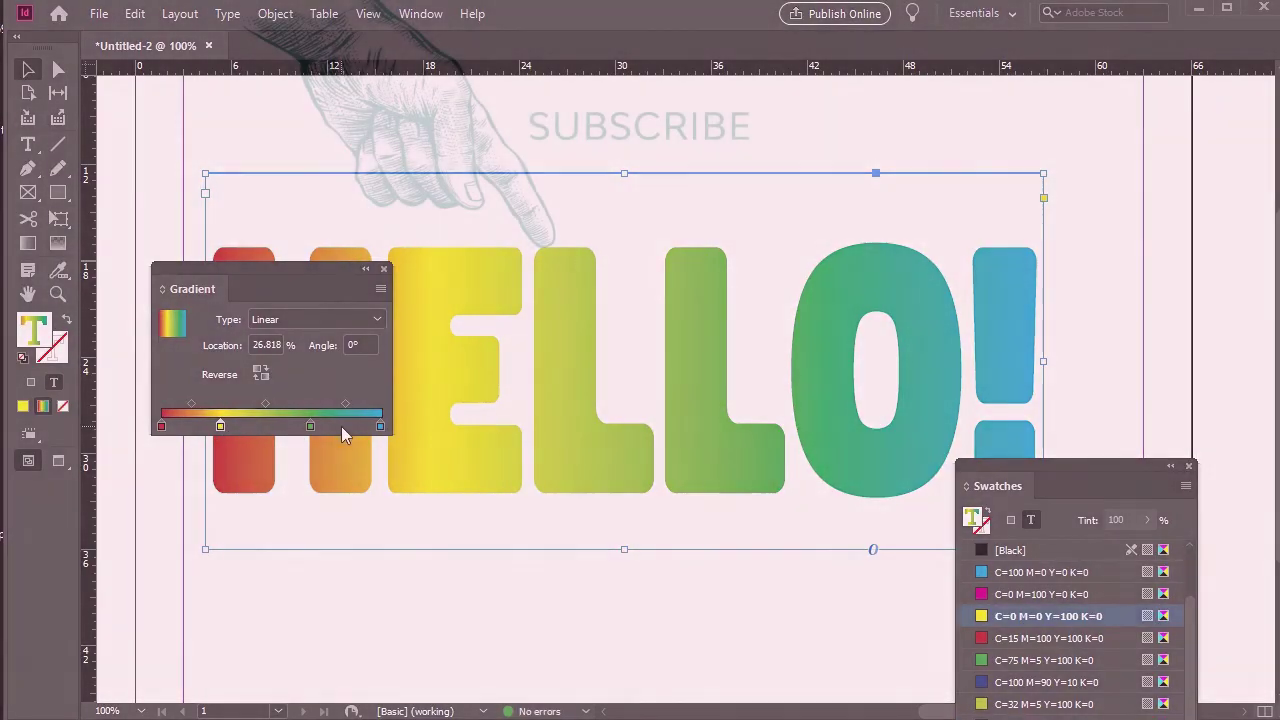